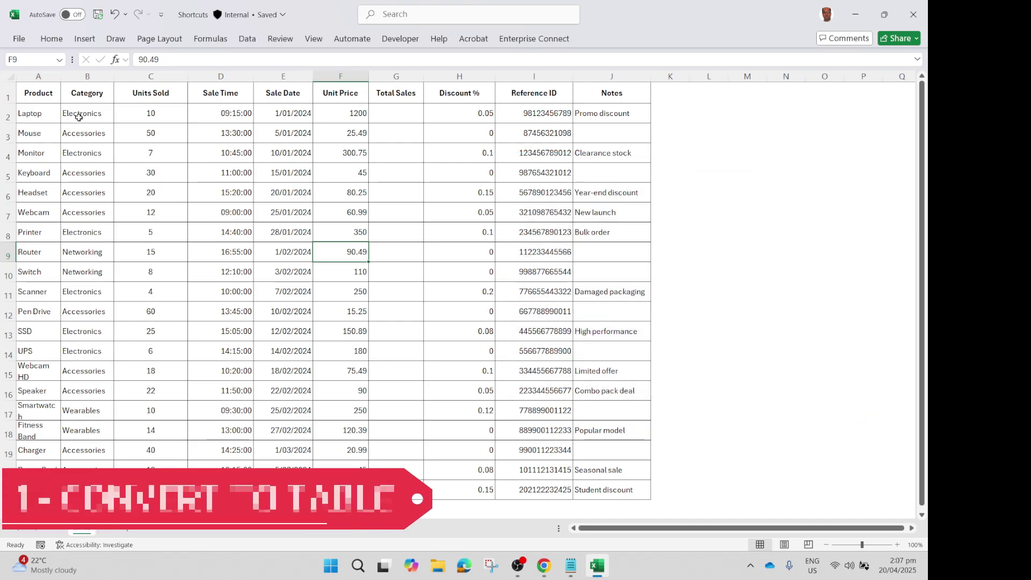
# Convert the A1:J21 sales range into a table, keeping the first row as headers
pyautogui.click(78, 116)
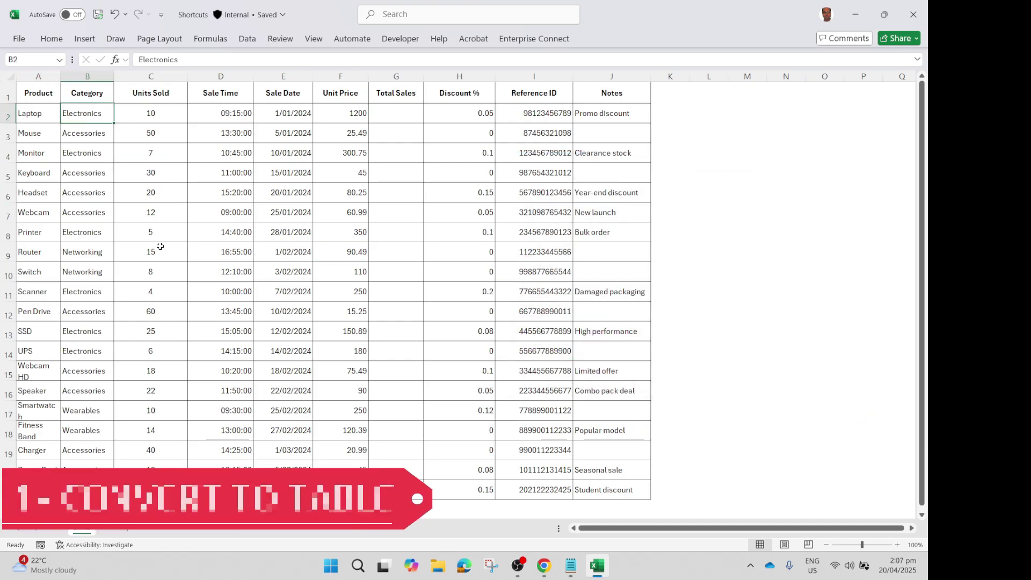
pyautogui.hotkey('ctrl', 't')
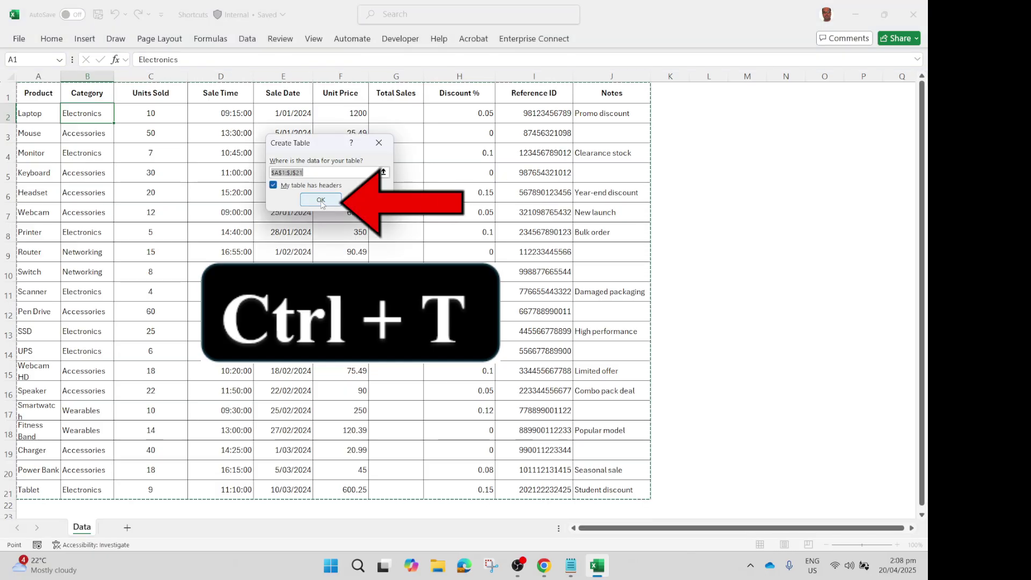
pyautogui.click(321, 201)
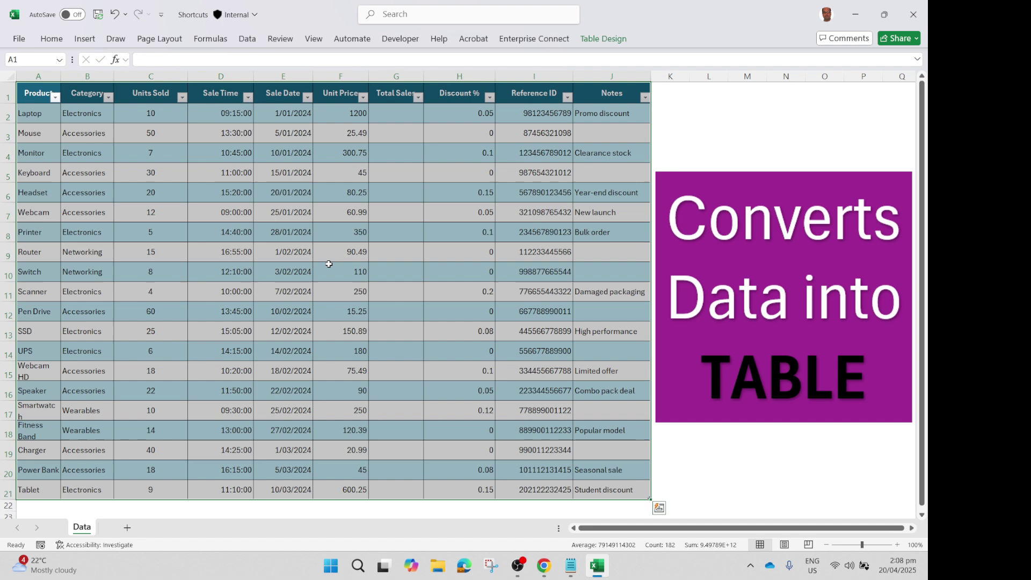
# Turn off the filter dropdowns on the sales table headers with Ctrl+Shift+L
pyautogui.click(273, 94)
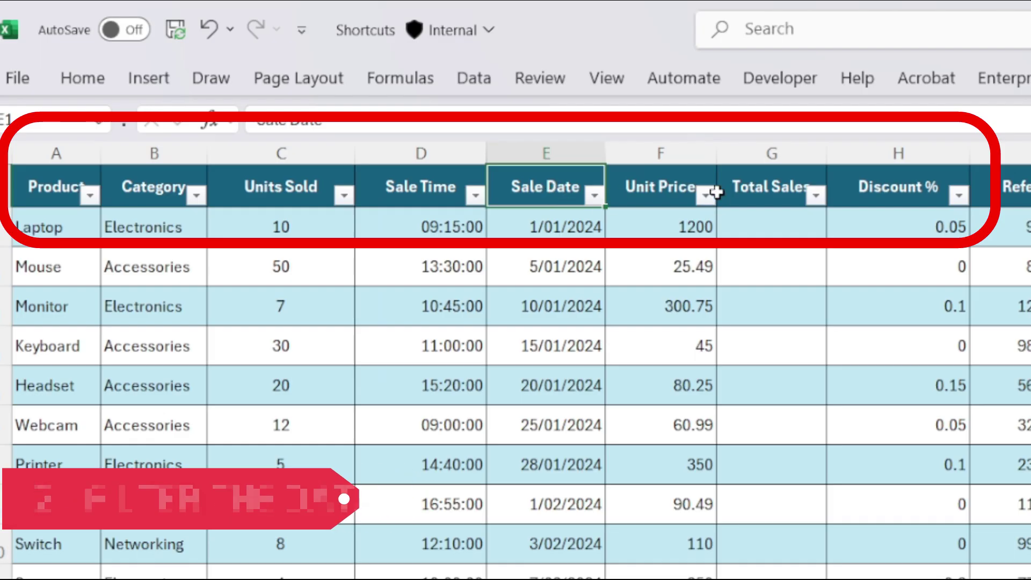
pyautogui.click(706, 194)
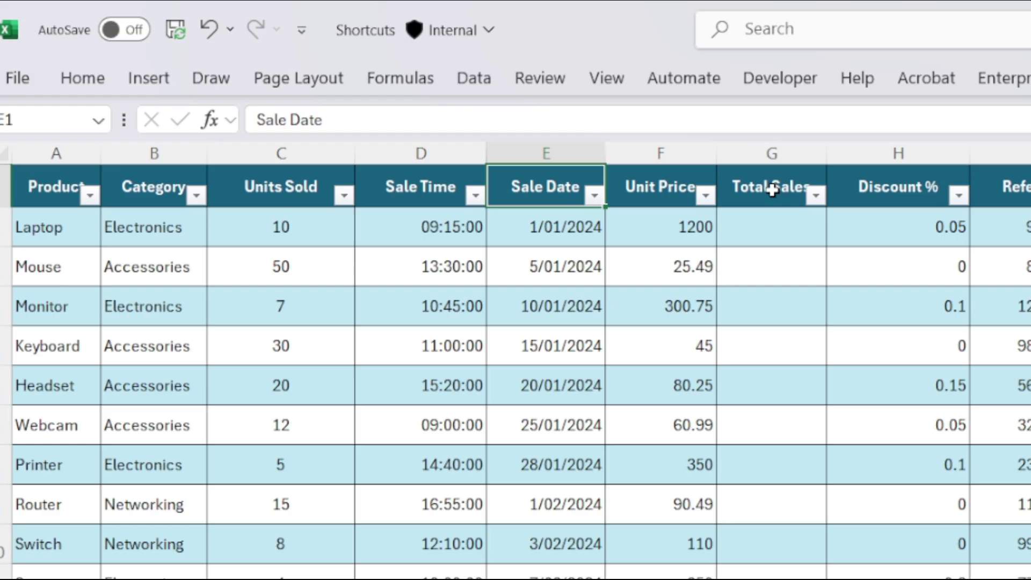
pyautogui.hotkey('ctrl', 'shift', 'l')
pyautogui.hotkey('ctrl', 'shift', 'l')
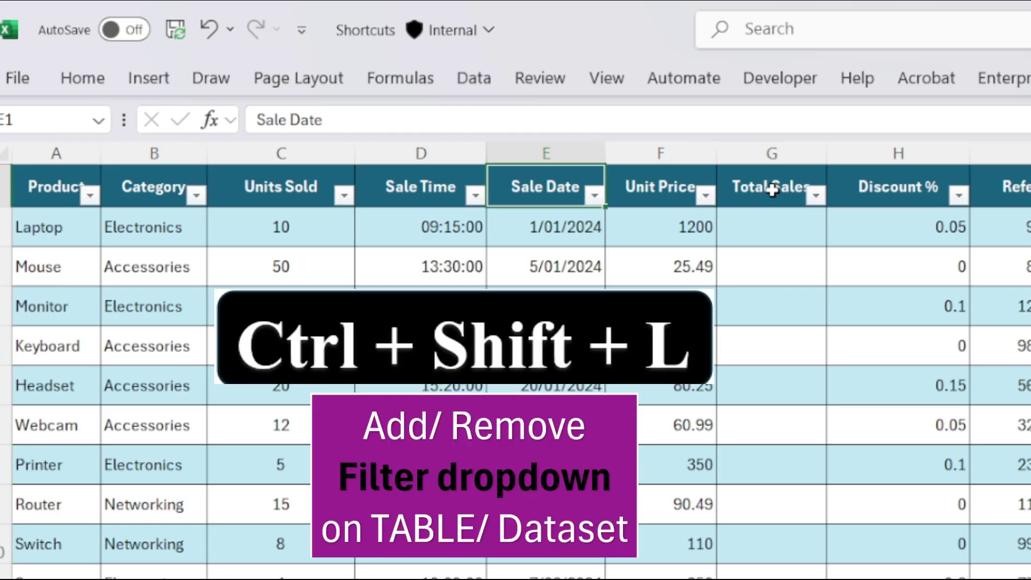
pyautogui.hotkey('ctrl', 'shift', 'l')
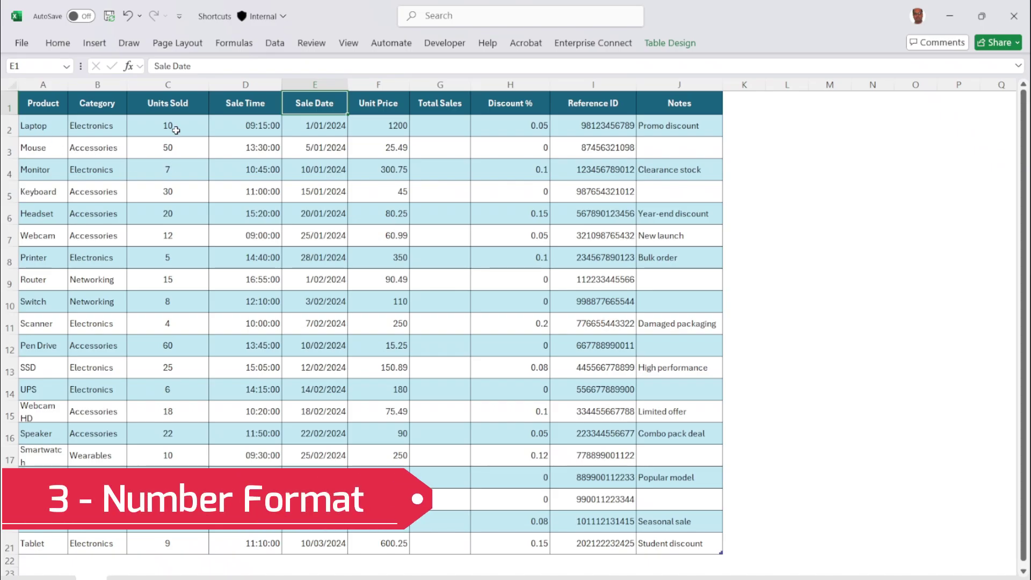
# Give column C Units Sold two decimal places and column D Sale Time am/pm times
pyautogui.click(172, 81)
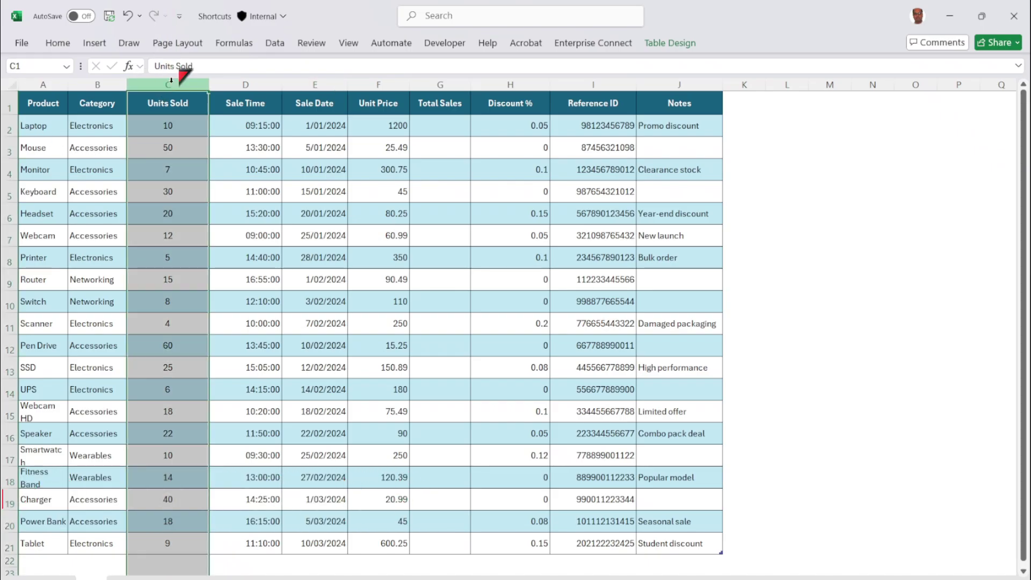
pyautogui.hotkey('ctrl', 'shift', '1')
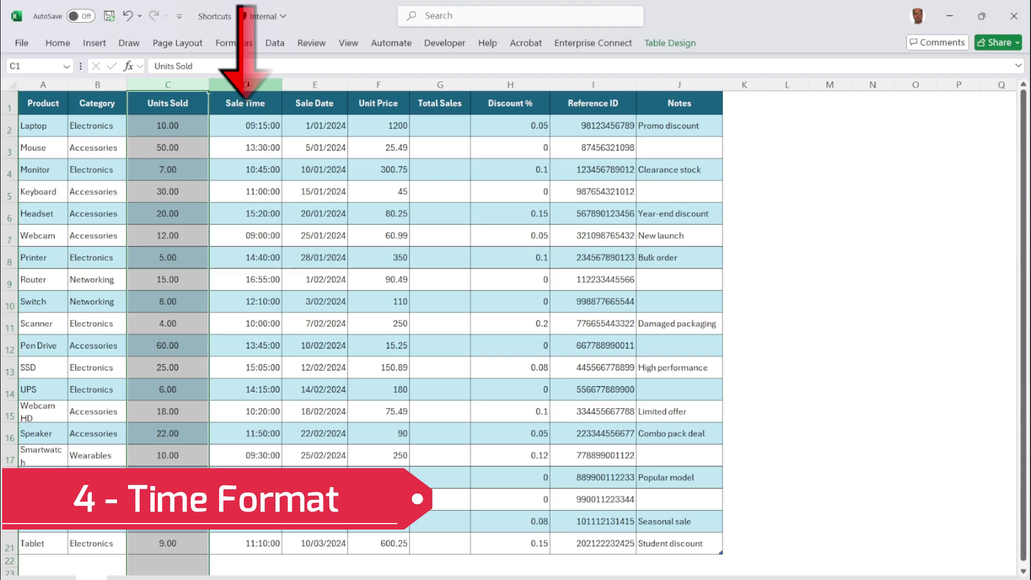
pyautogui.click(247, 85)
pyautogui.hotkey('ctrl', 'shift', '2')
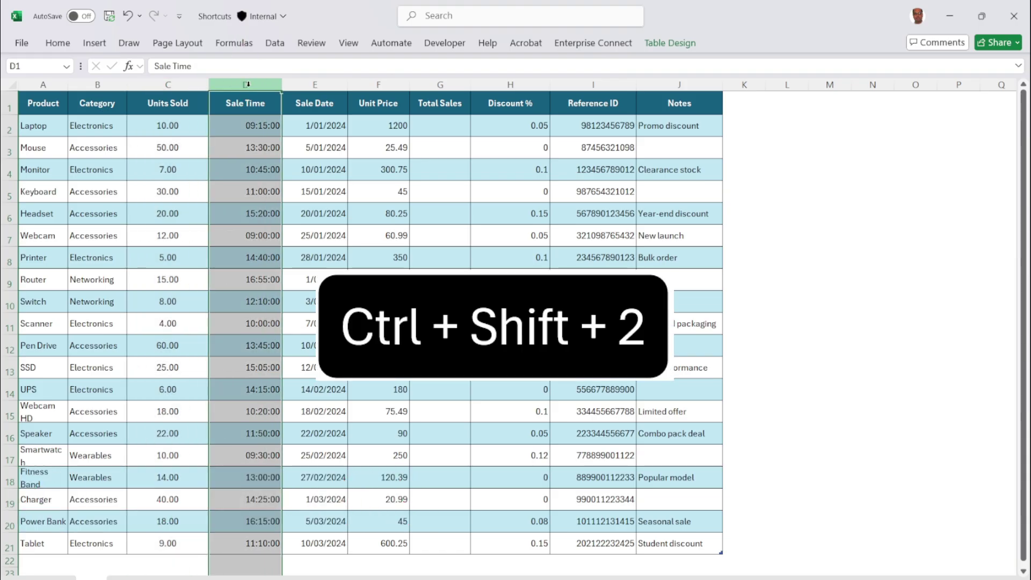
pyautogui.hotkey('ctrl', 'shift', '2')
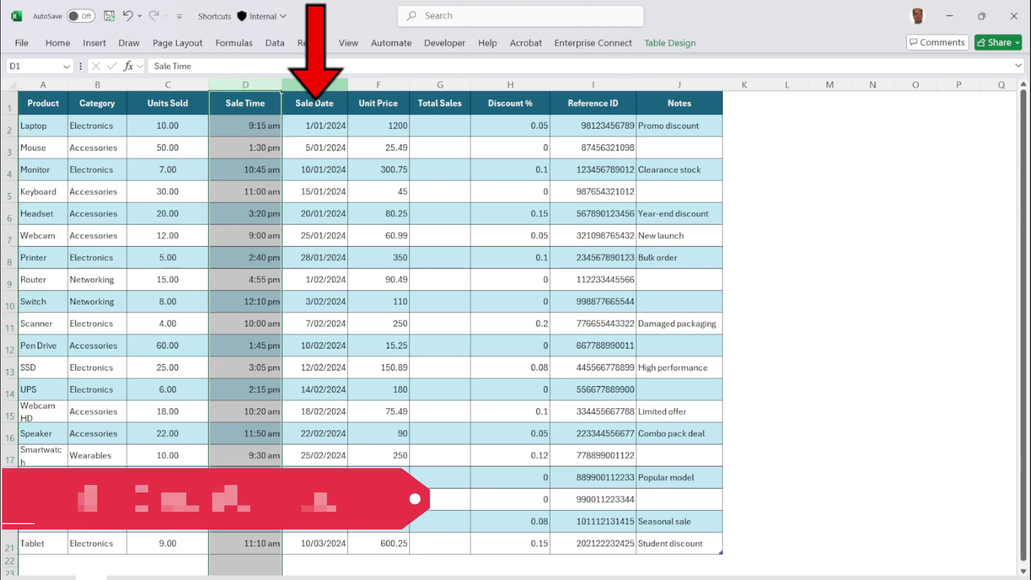
# Format column E Sale Date as dates like 1-Jan-24
pyautogui.click(325, 85)
pyautogui.hotkey('ctrl', 'shift', '3')
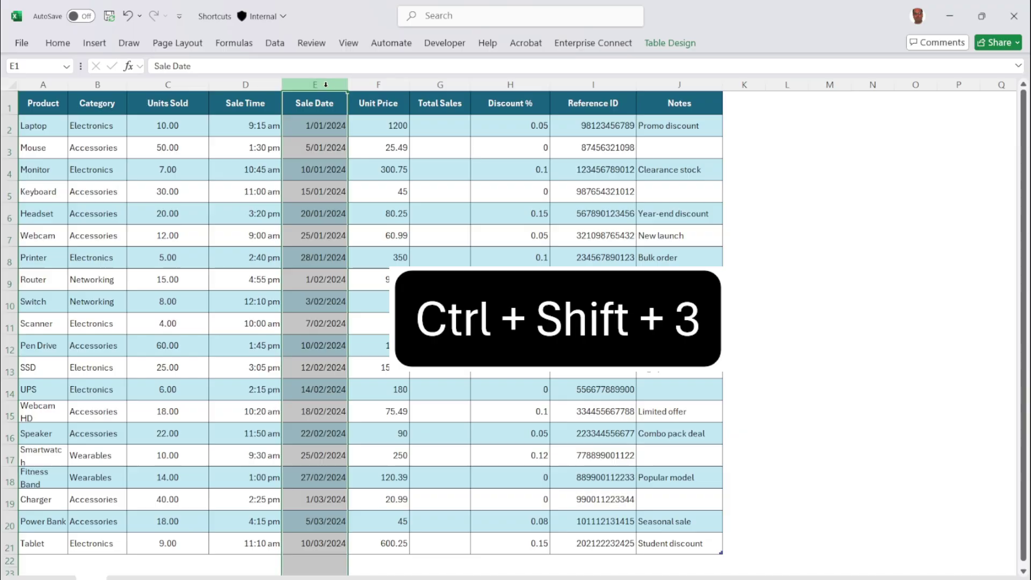
pyautogui.hotkey('ctrl', 'shift', '3')
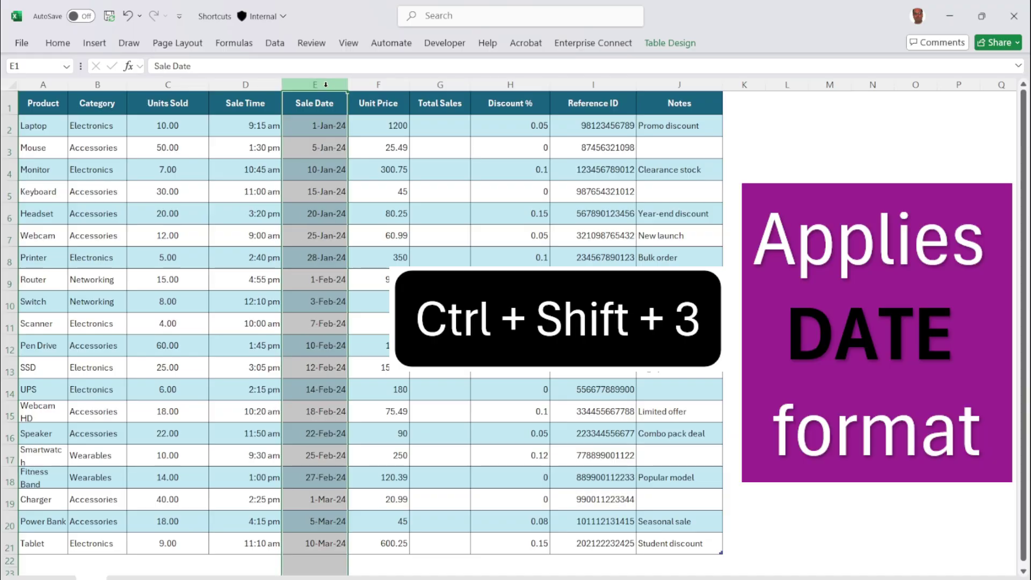
# Format column F Unit Price as dollar currency like $1,200.00
pyautogui.click(377, 85)
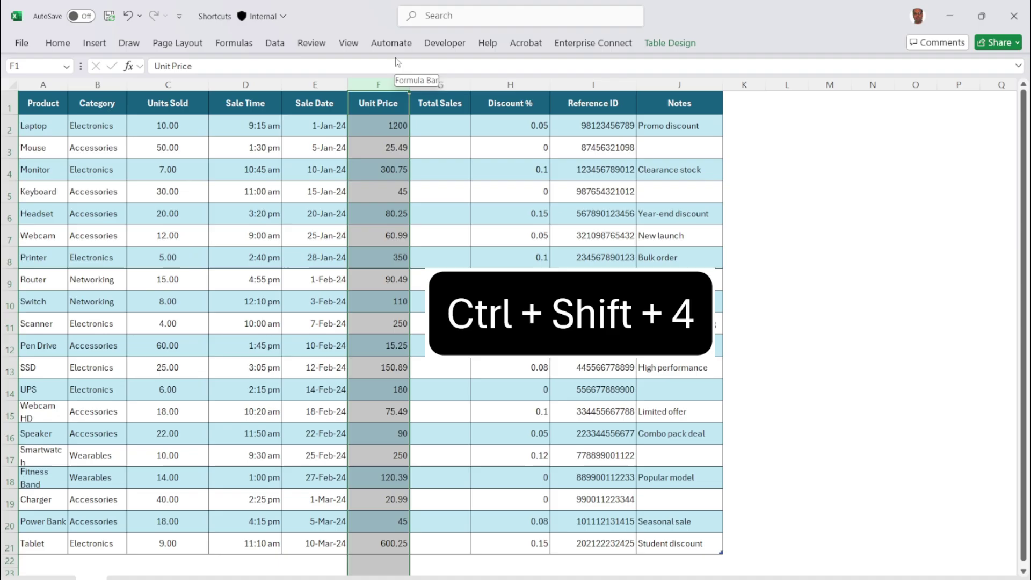
pyautogui.hotkey('ctrl', 'shift', '4')
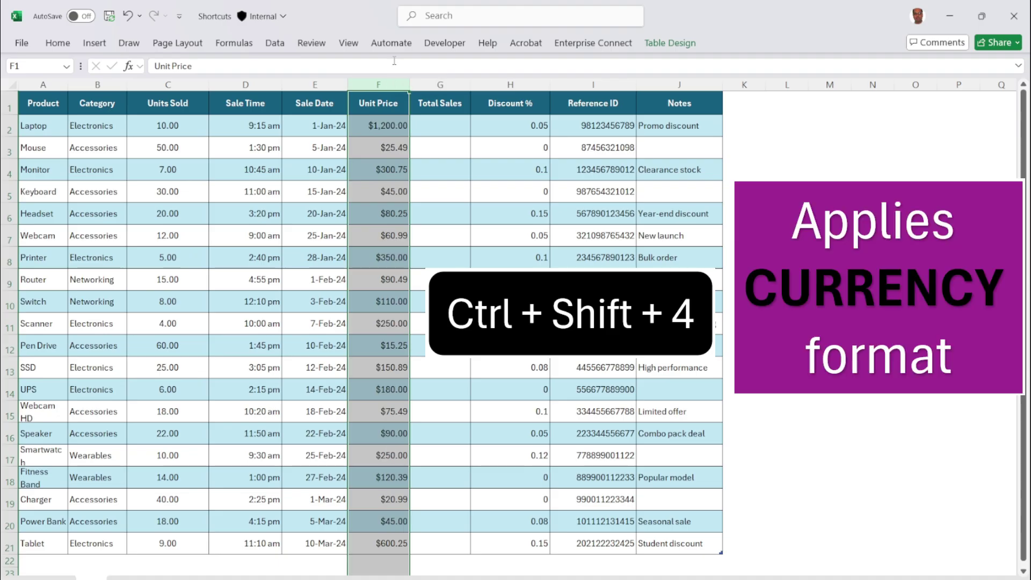
pyautogui.click(369, 126)
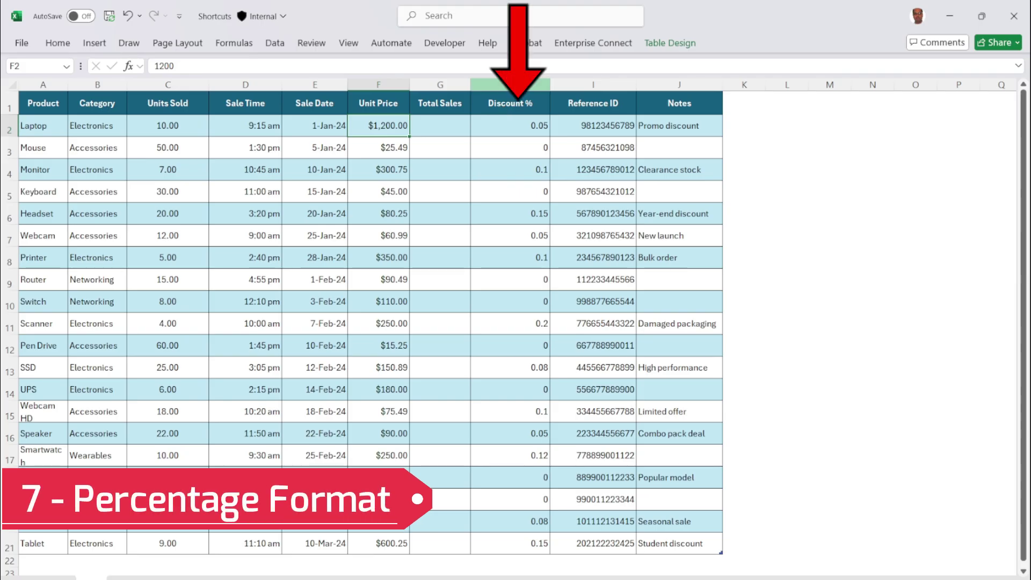
pyautogui.click(512, 84)
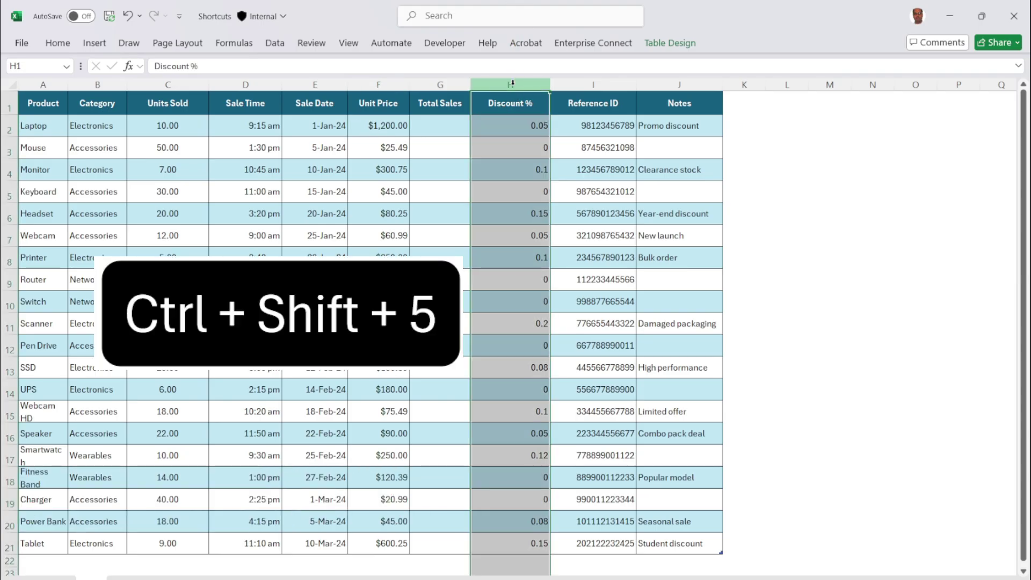
pyautogui.hotkey('ctrl', 'shift', '5')
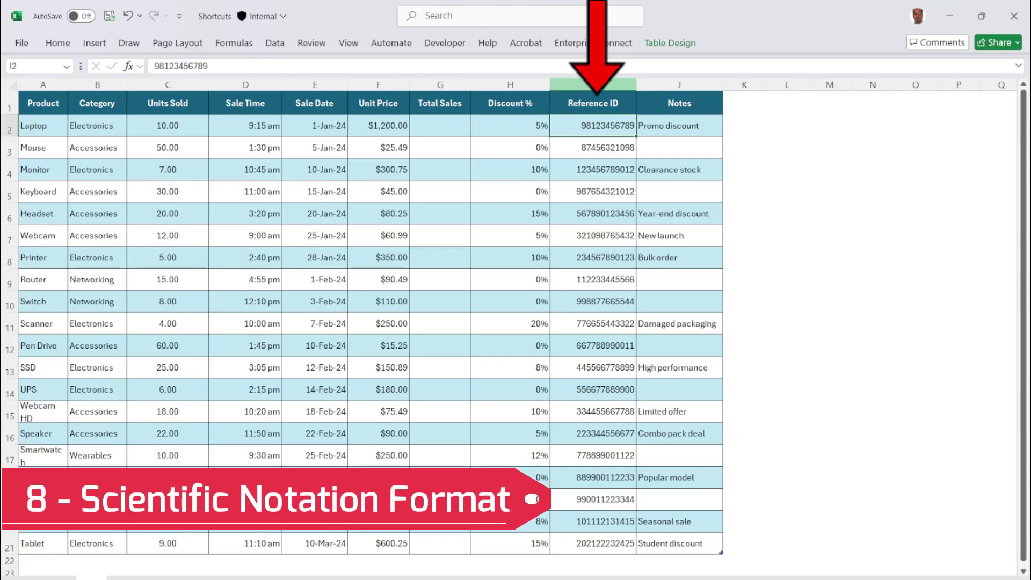
pyautogui.click(603, 84)
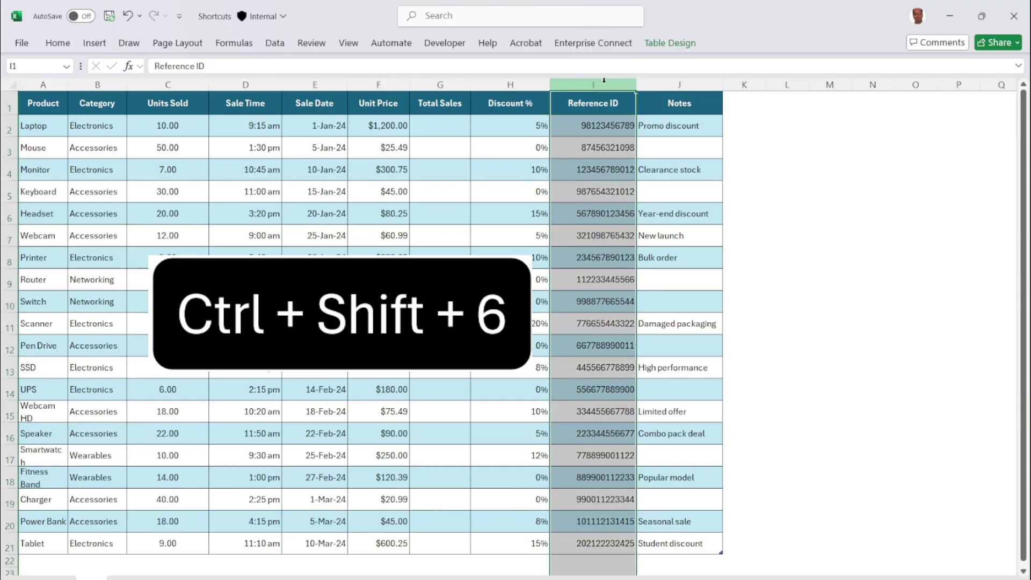
pyautogui.hotkey('ctrl', 'shift', '6')
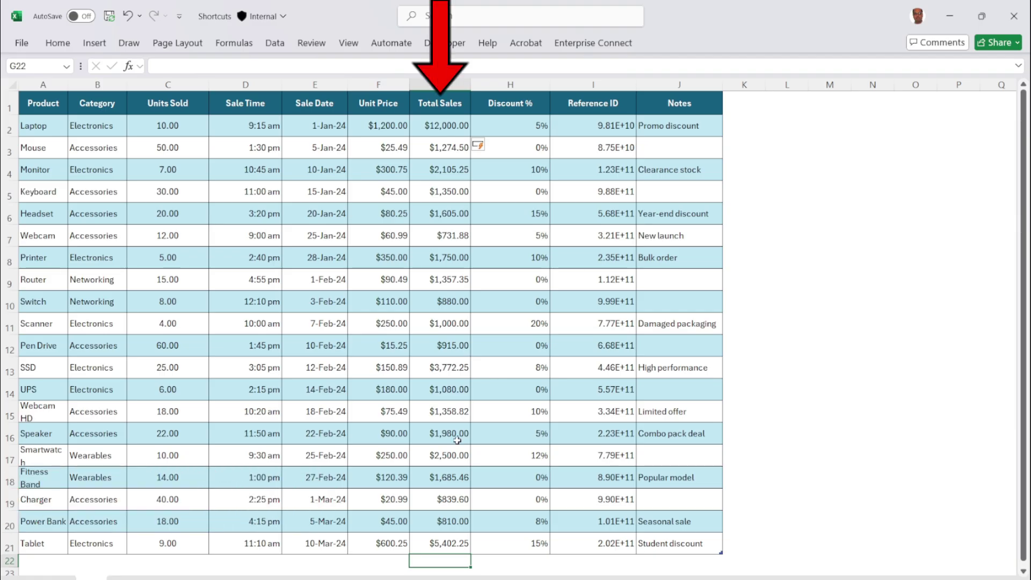
# AutoSum G2:G21 into G22, producing a $44,397.36 Total Sales total
pyautogui.moveTo(452, 127); pyautogui.dragTo(448, 542)
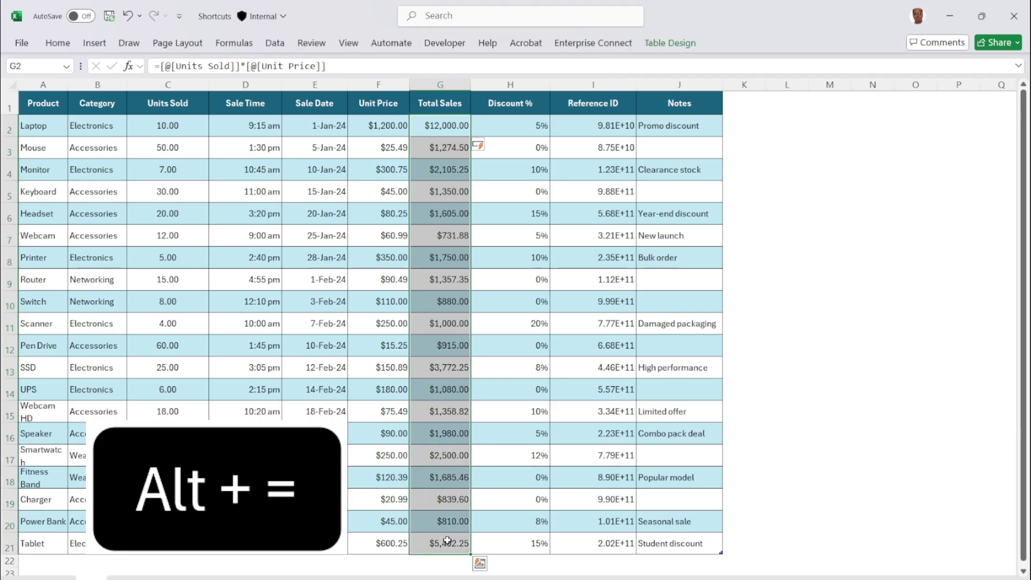
pyautogui.hotkey('alt', '=')
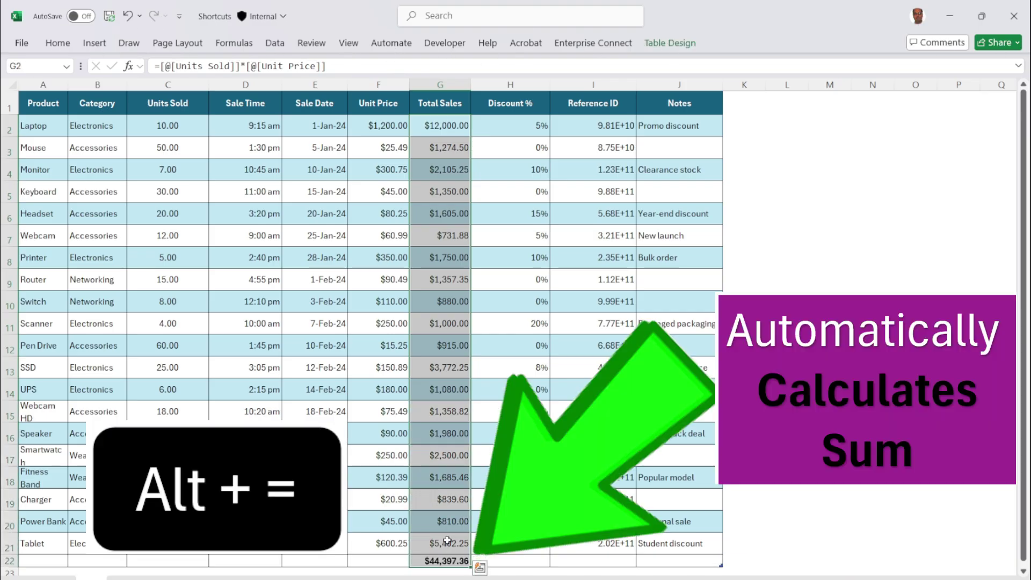
pyautogui.click(425, 558)
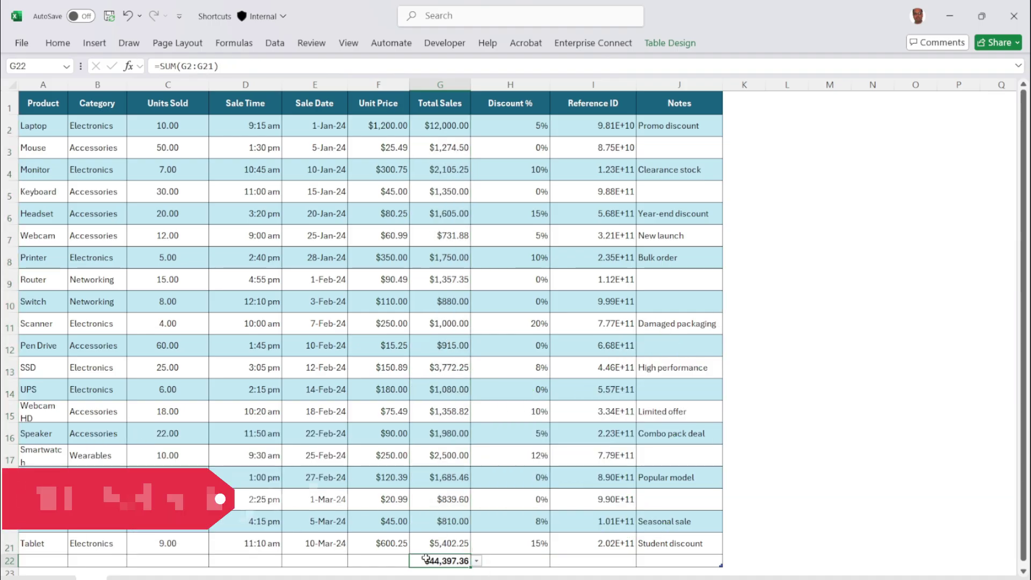
pyautogui.click(604, 124)
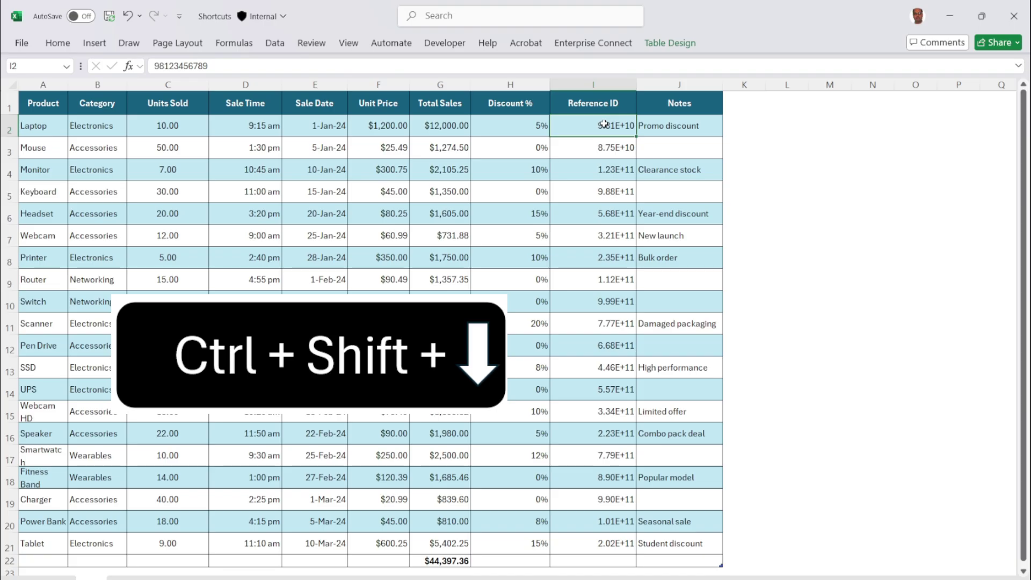
pyautogui.hotkey('ctrl', 'shift', 'Down')
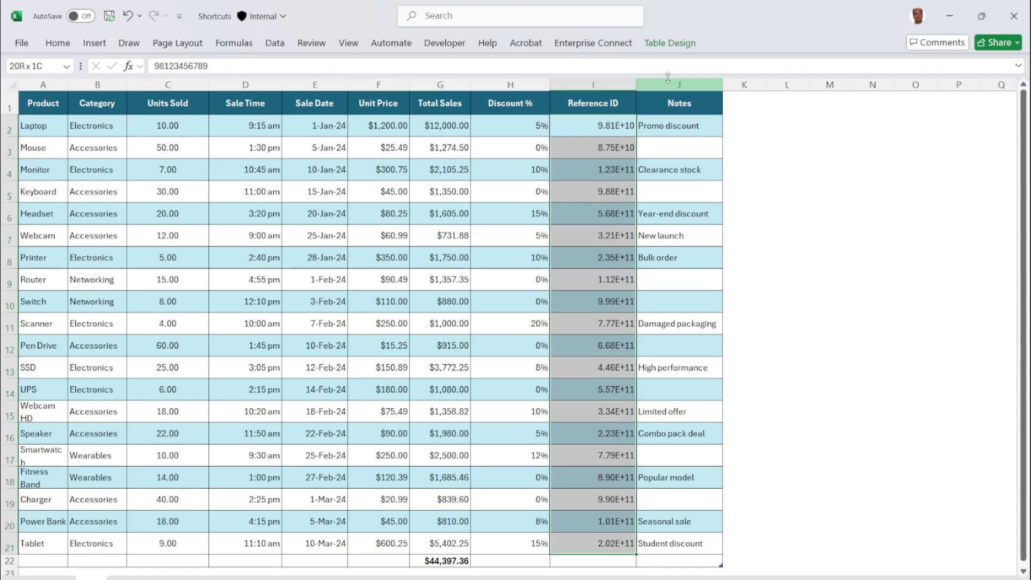
pyautogui.click(672, 125)
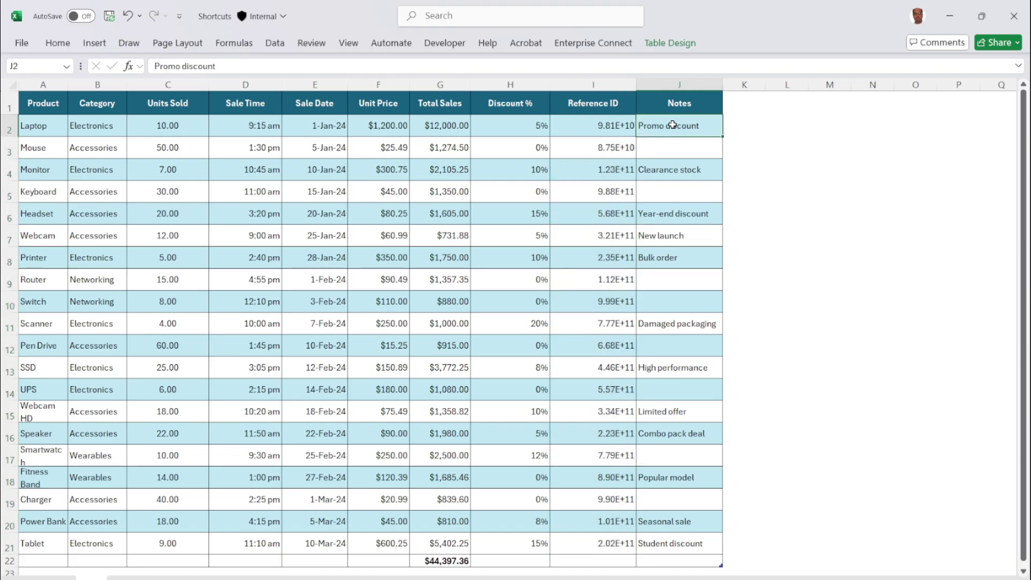
pyautogui.hotkey('shift', 'Down')
pyautogui.hotkey('shift', 'Down')
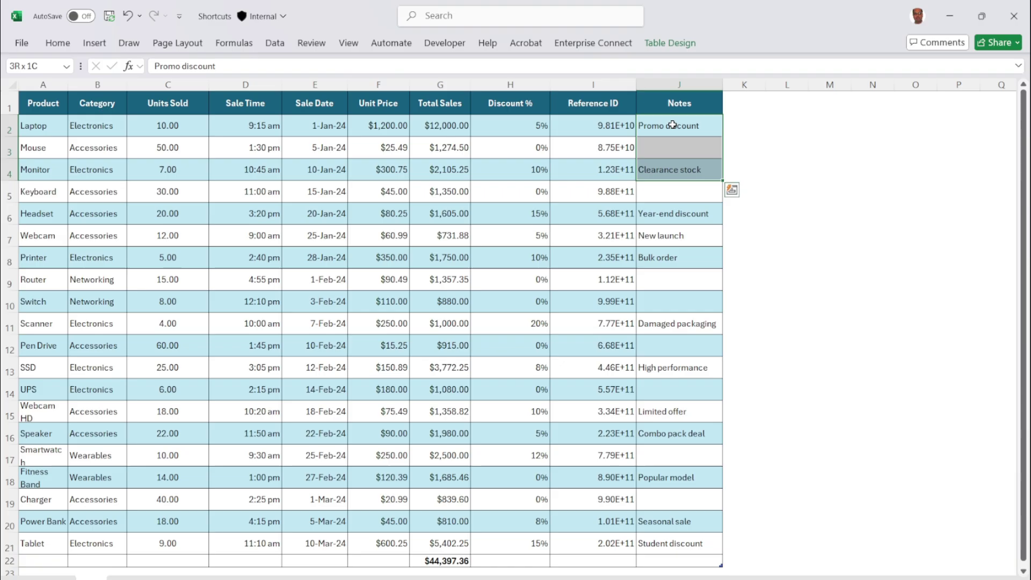
pyautogui.click(672, 125)
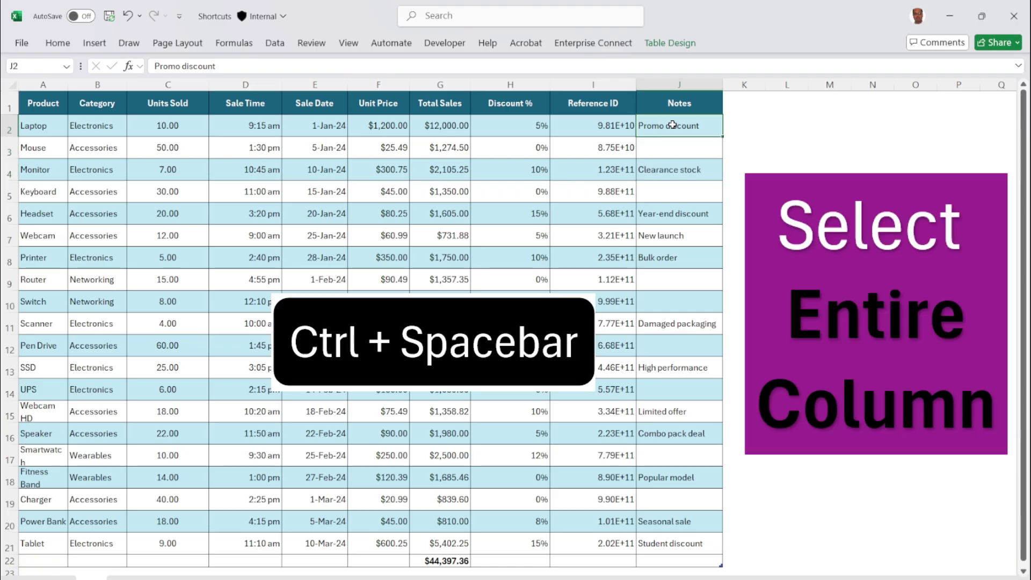
pyautogui.hotkey('ctrl', 'space')
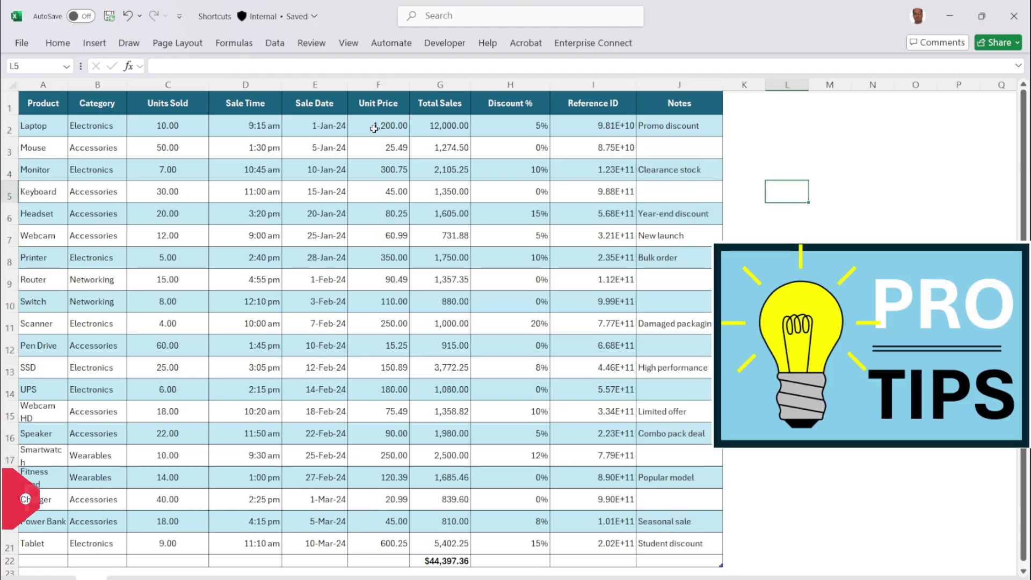
# Apply dollar currency to F2:F21, then repeat it on G2:G21 with F4
pyautogui.moveTo(379, 126); pyautogui.dragTo(401, 542)
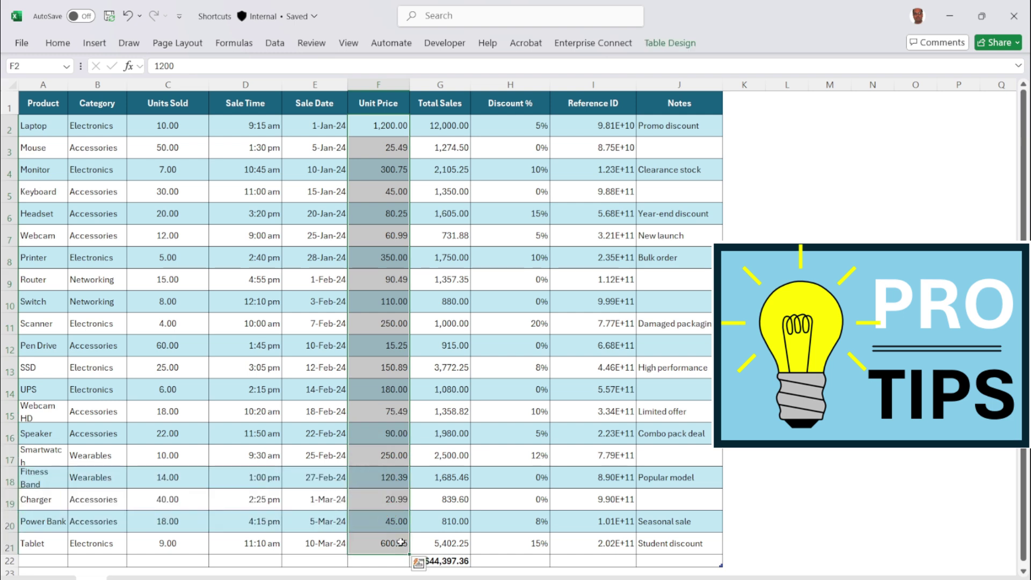
pyautogui.hotkey('ctrl', 'shift', '4')
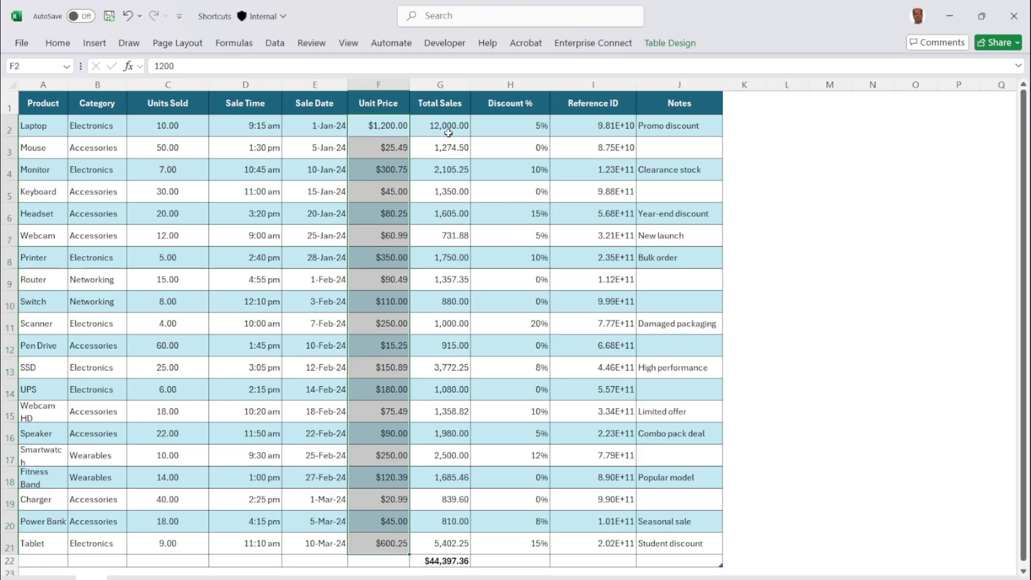
pyautogui.moveTo(446, 129); pyautogui.dragTo(414, 540)
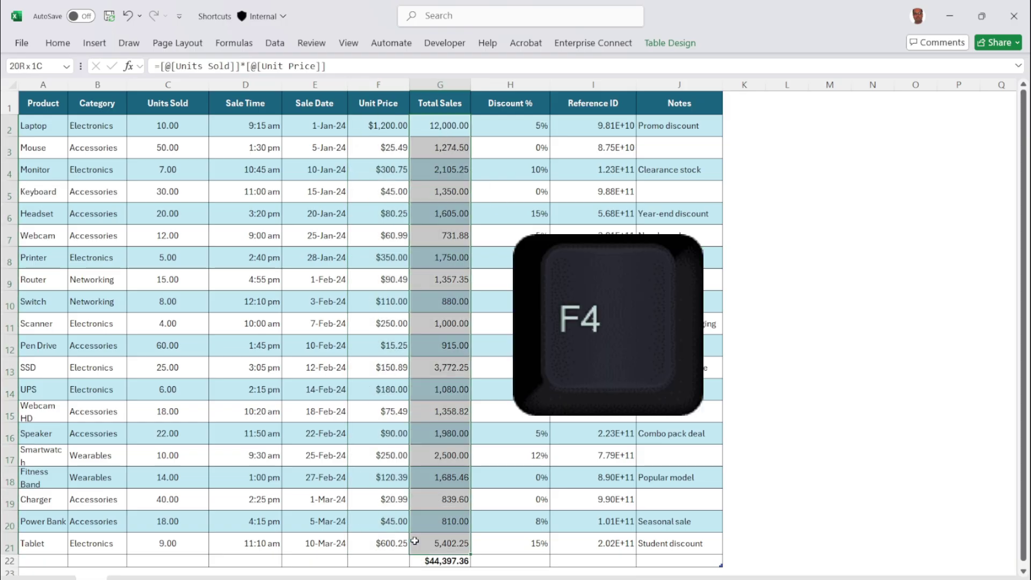
pyautogui.press('F4')
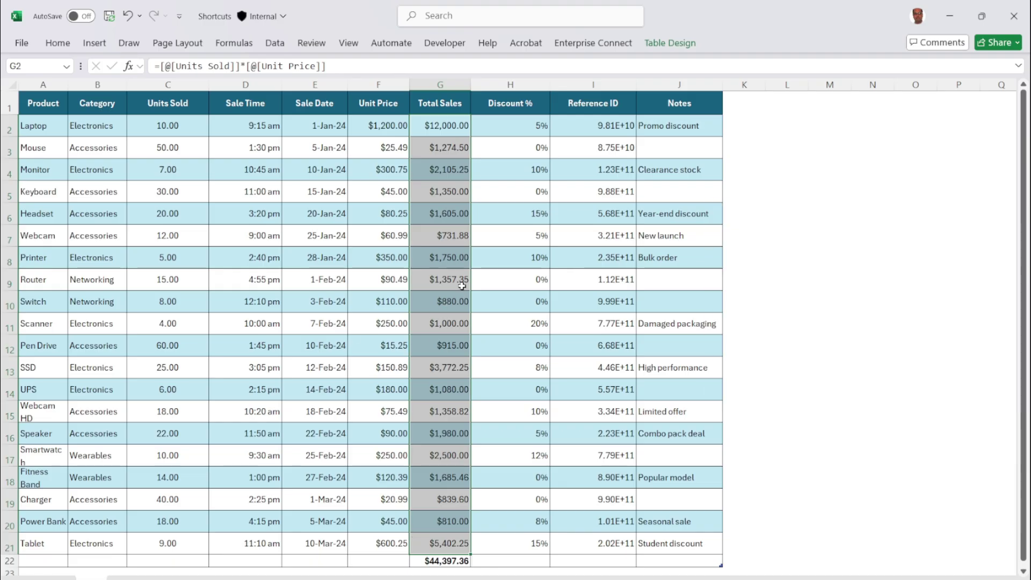
pyautogui.click(481, 279)
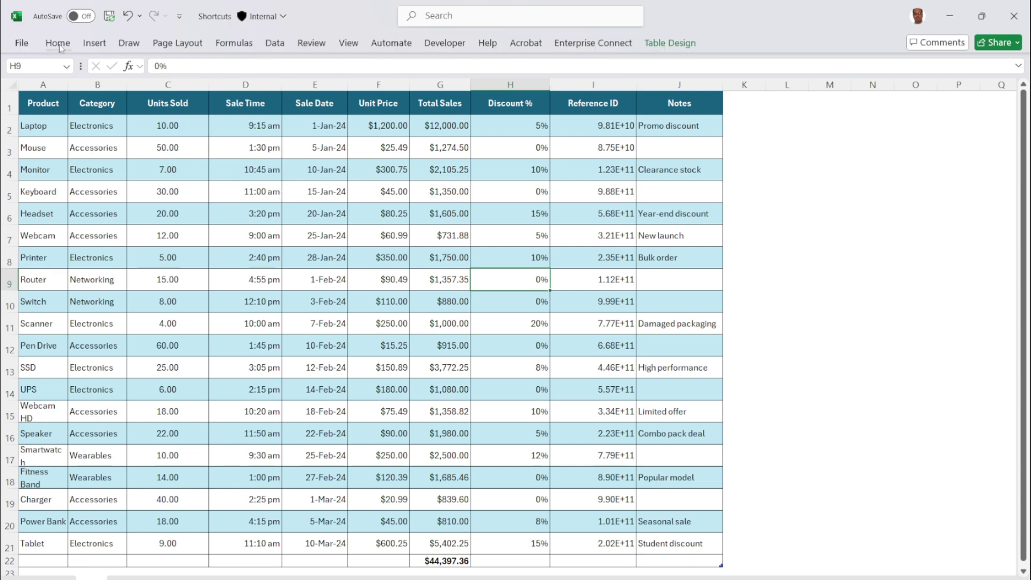
# Add the Home tab's Percent Style button to the Quick Access Toolbar
pyautogui.click(58, 42)
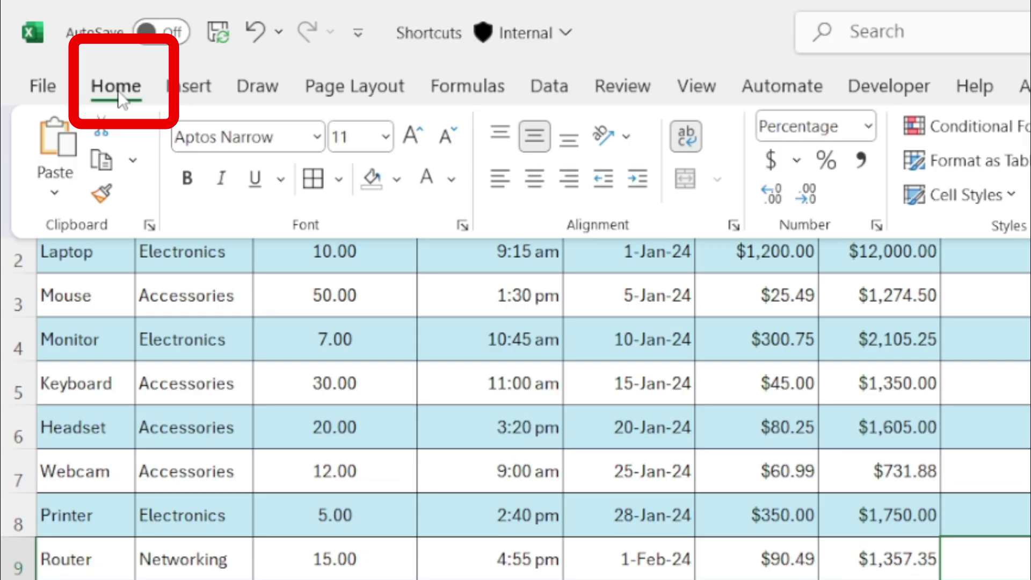
pyautogui.rightClick(825, 162)
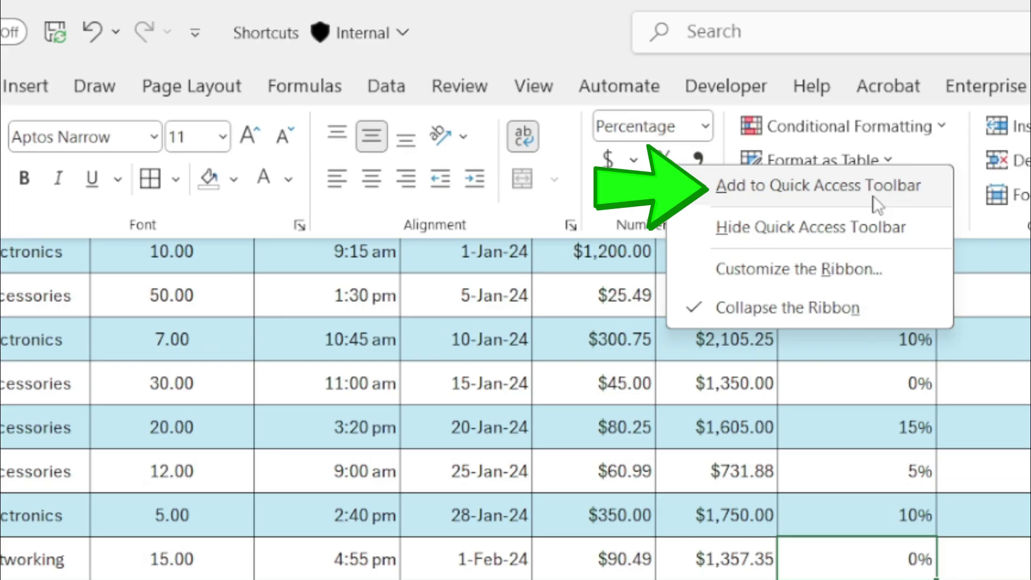
pyautogui.click(874, 196)
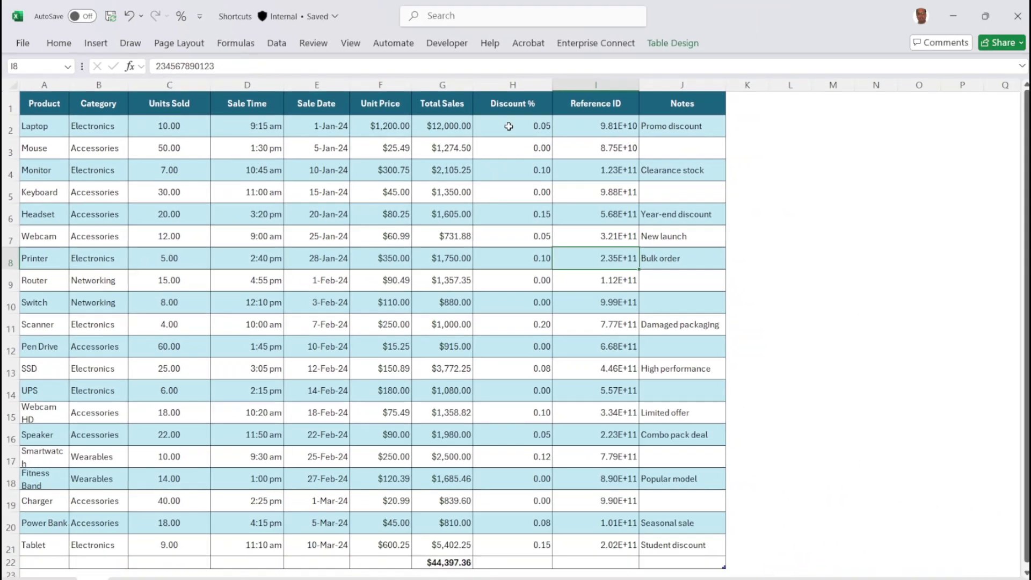
# Show Discount % in H2:H21 as percentages with the Alt+5 shortcut
pyautogui.moveTo(510, 127); pyautogui.dragTo(523, 543)
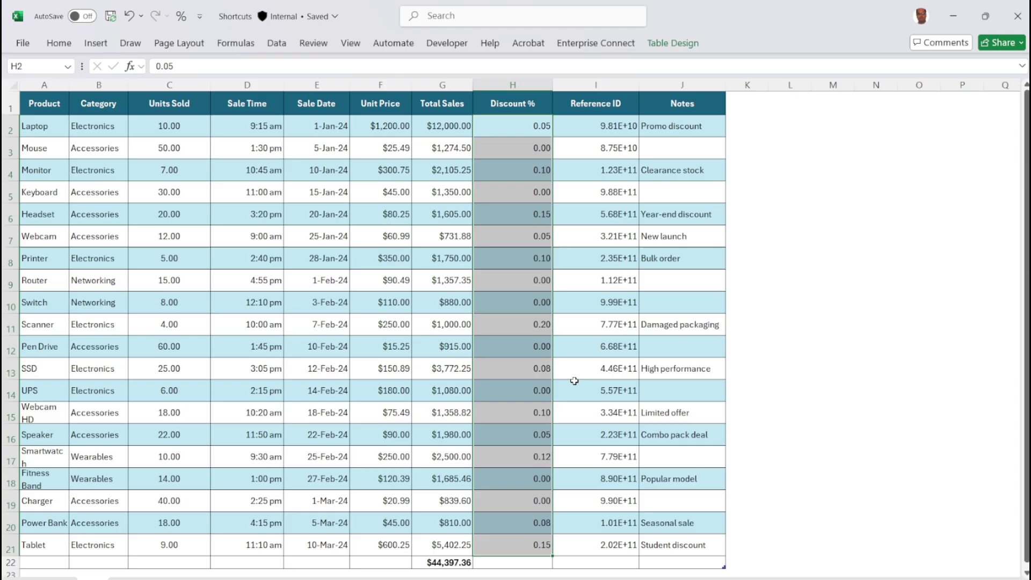
pyautogui.hotkey('alt', '5')
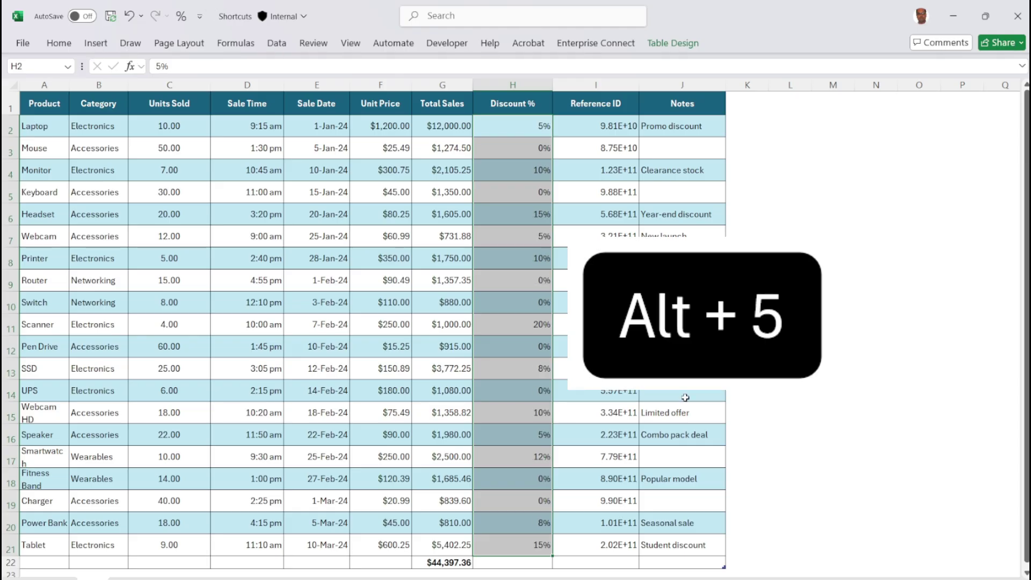